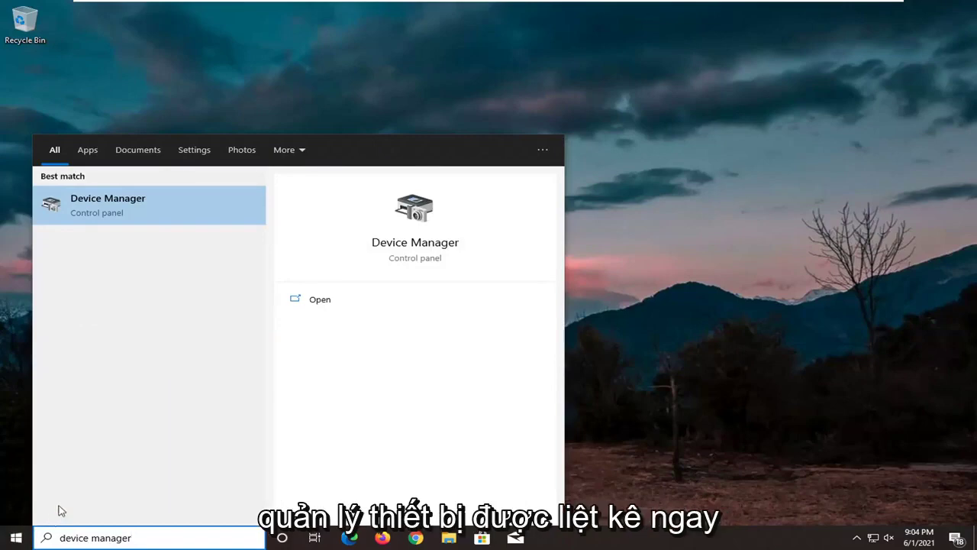
Open Device Manager, expand Universal Serial Bus controllers and select the Standard USB 3.1 eXtensible Host Controller
{"action": "left_click", "coordinate": [136, 206]}
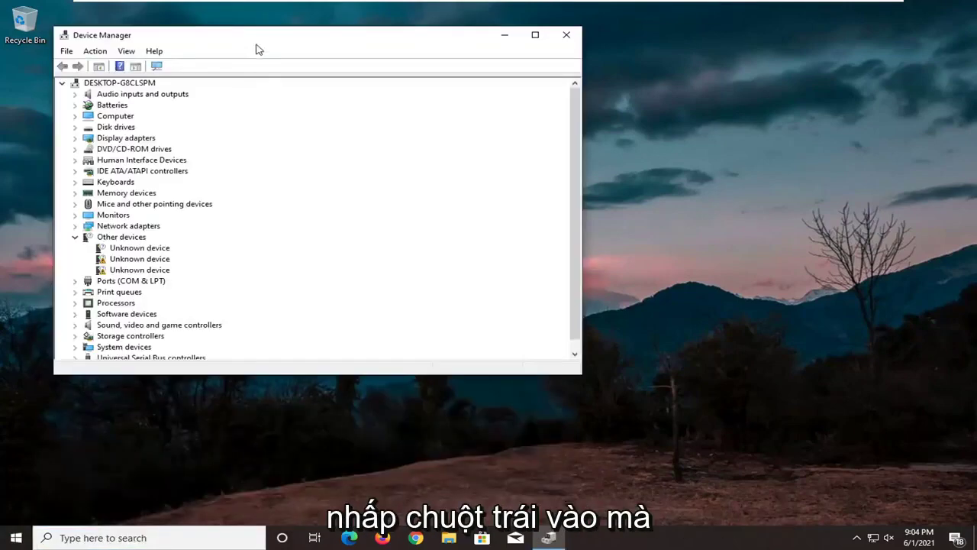
{"action": "left_click_drag", "start_coordinate": [255, 49], "coordinate": [393, 76]}
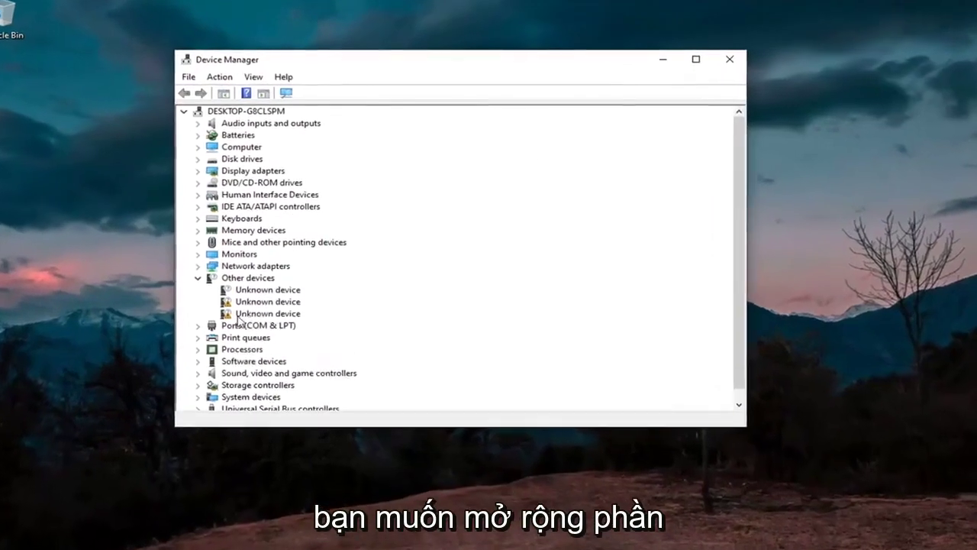
{"action": "scroll", "coordinate": [238, 321], "scroll_direction": "down", "scroll_amount": 1}
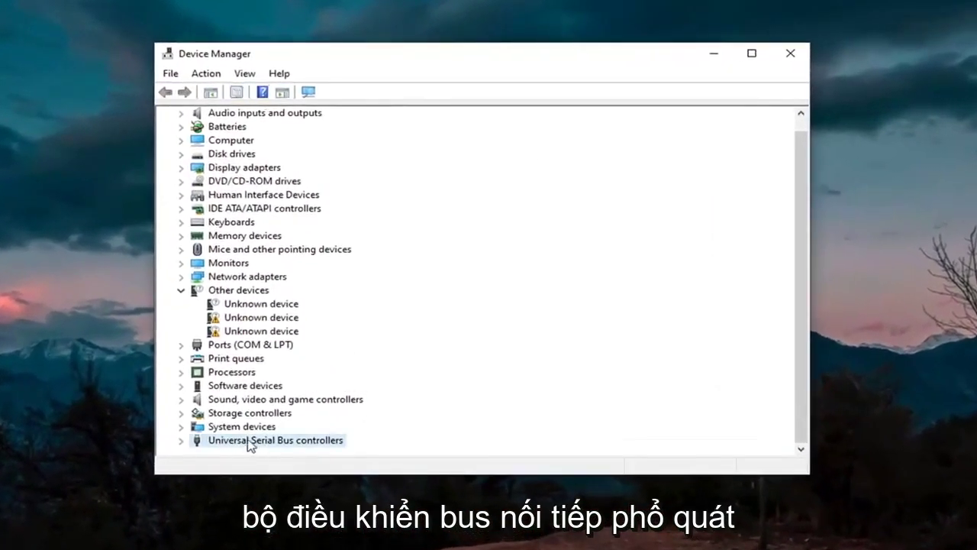
{"action": "double_click", "coordinate": [256, 442]}
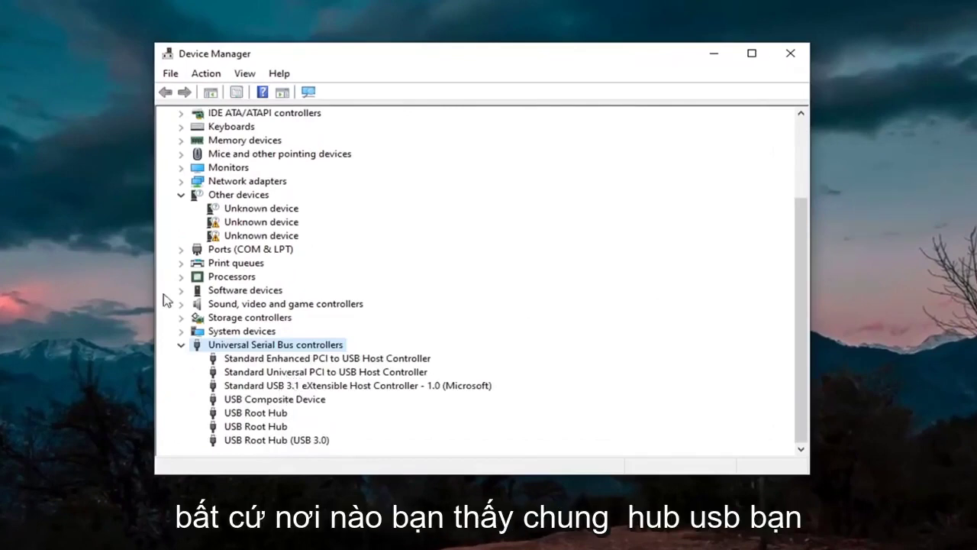
{"action": "left_click", "coordinate": [305, 400]}
{"action": "left_click", "coordinate": [302, 386]}
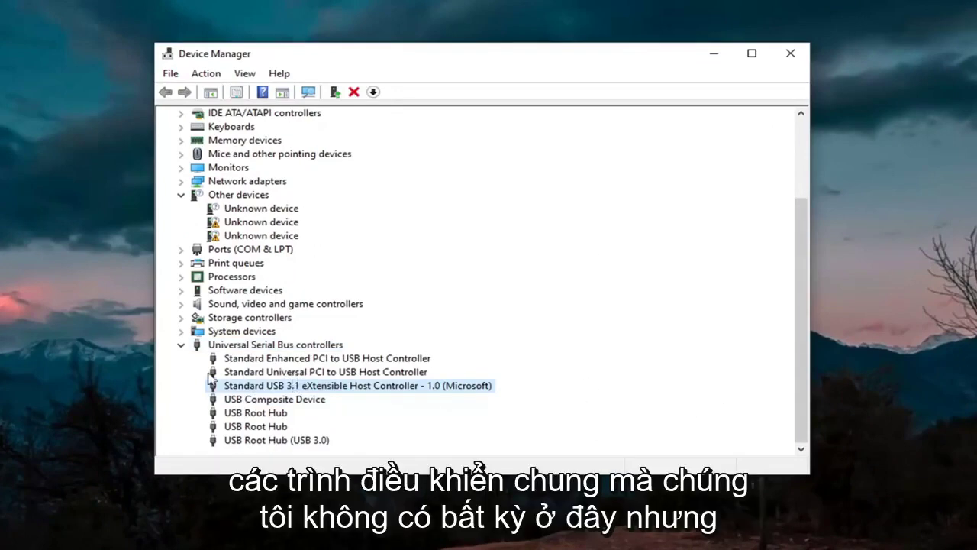
Reinstall the USB 3.1 host controller with the USB xHCI Compliant Host Controller driver, then close Device Manager
{"action": "right_click", "coordinate": [260, 390]}
{"action": "left_click", "coordinate": [303, 400]}
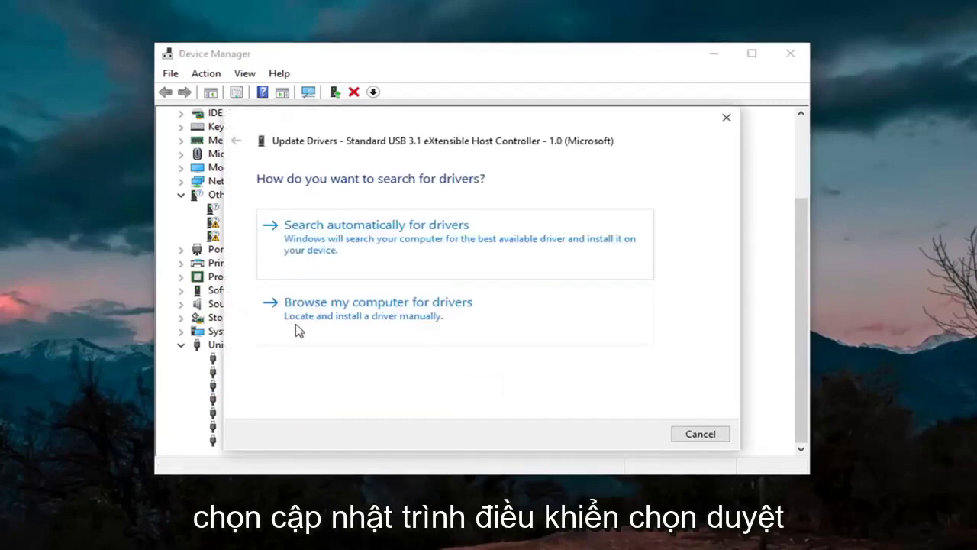
{"action": "left_click", "coordinate": [389, 320]}
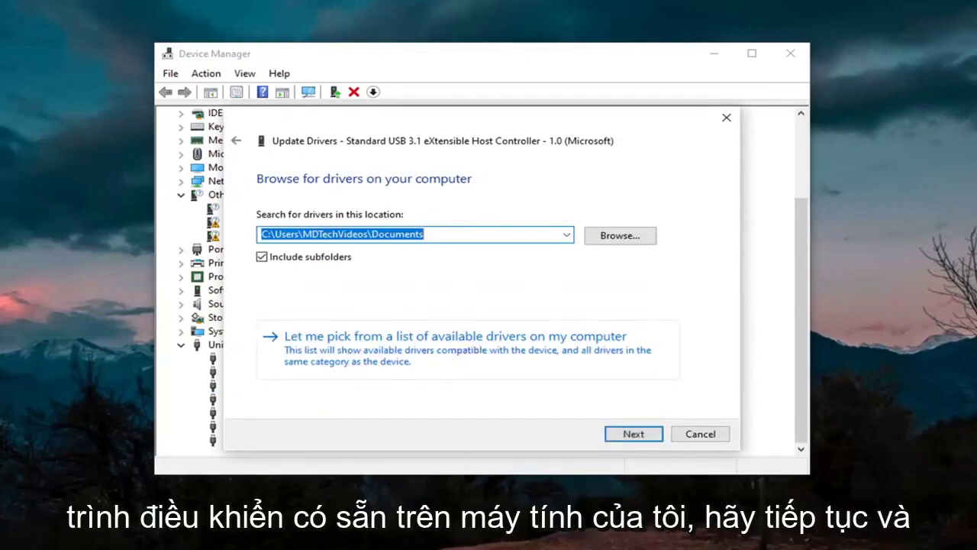
{"action": "left_click", "coordinate": [445, 352]}
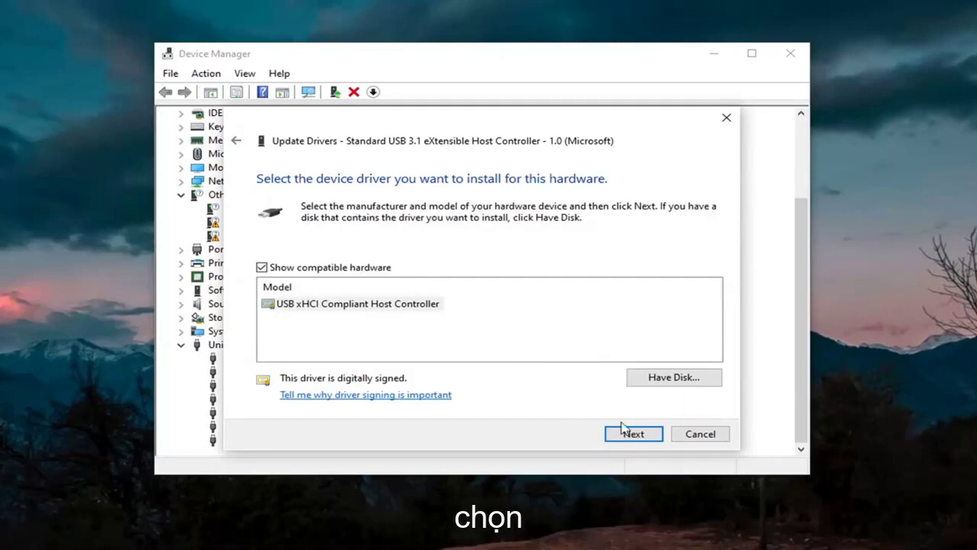
{"action": "left_click", "coordinate": [626, 432]}
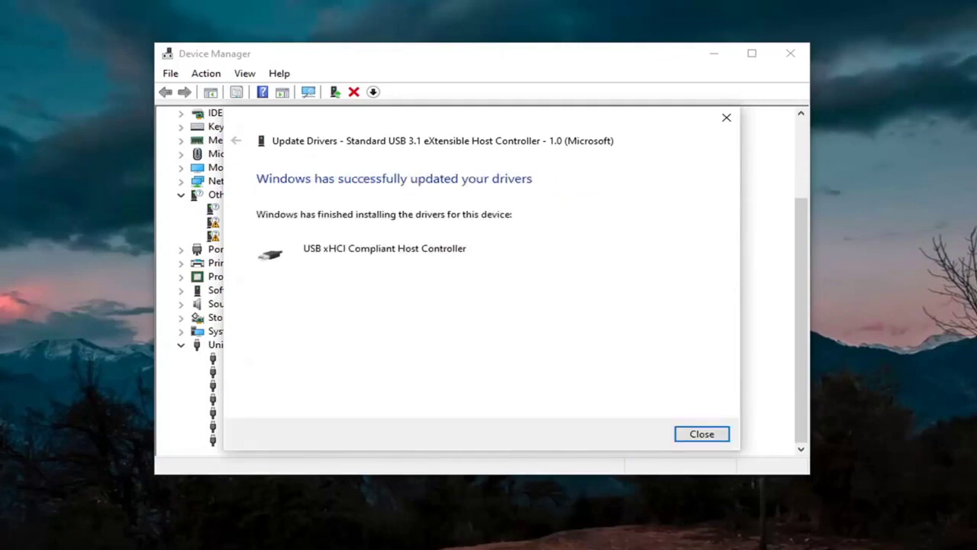
{"action": "left_click", "coordinate": [704, 433]}
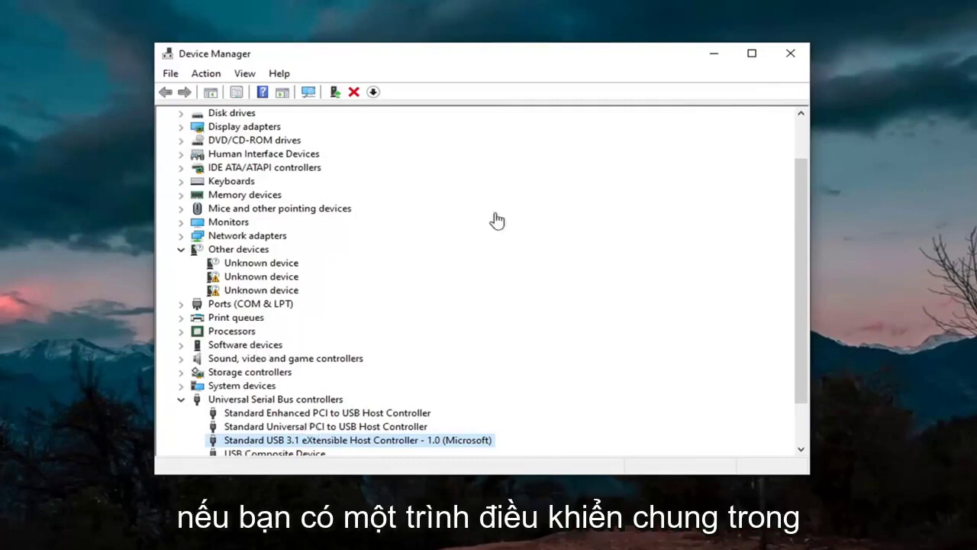
{"action": "left_click", "coordinate": [789, 55]}
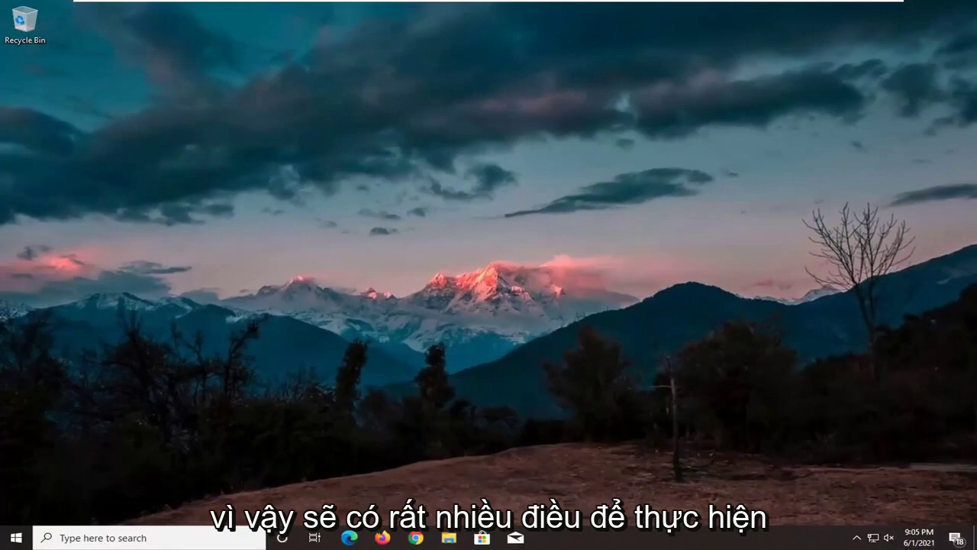
Show the Tools tab of Local Disk (C:) Properties from This PC in File Explorer
{"action": "left_click", "coordinate": [450, 538]}
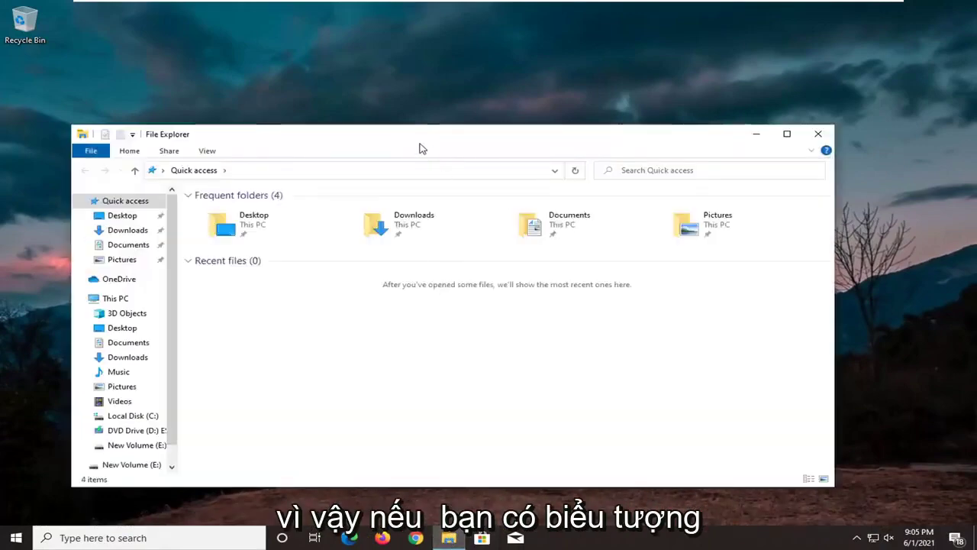
{"action": "left_click_drag", "start_coordinate": [422, 148], "coordinate": [442, 87]}
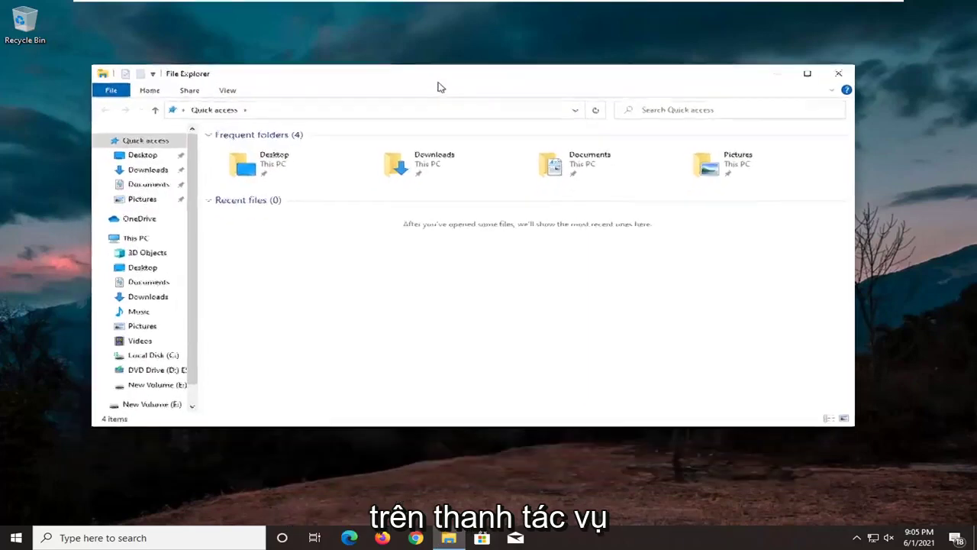
{"action": "left_click", "coordinate": [135, 237]}
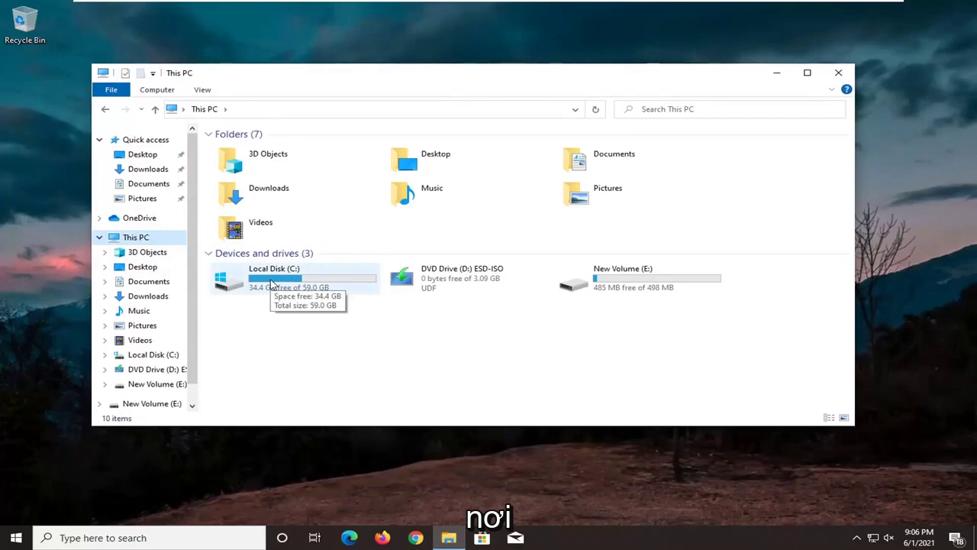
{"action": "right_click", "coordinate": [271, 281]}
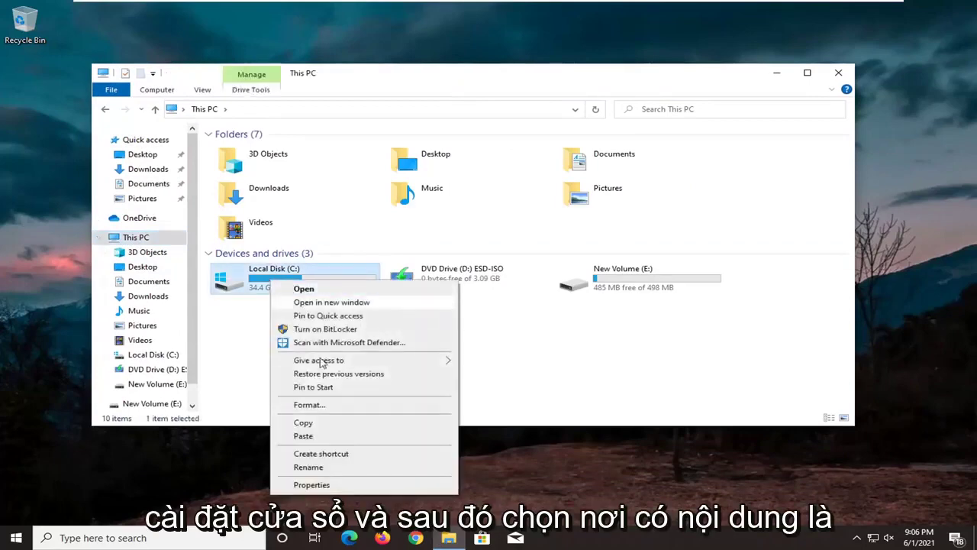
{"action": "left_click", "coordinate": [324, 485]}
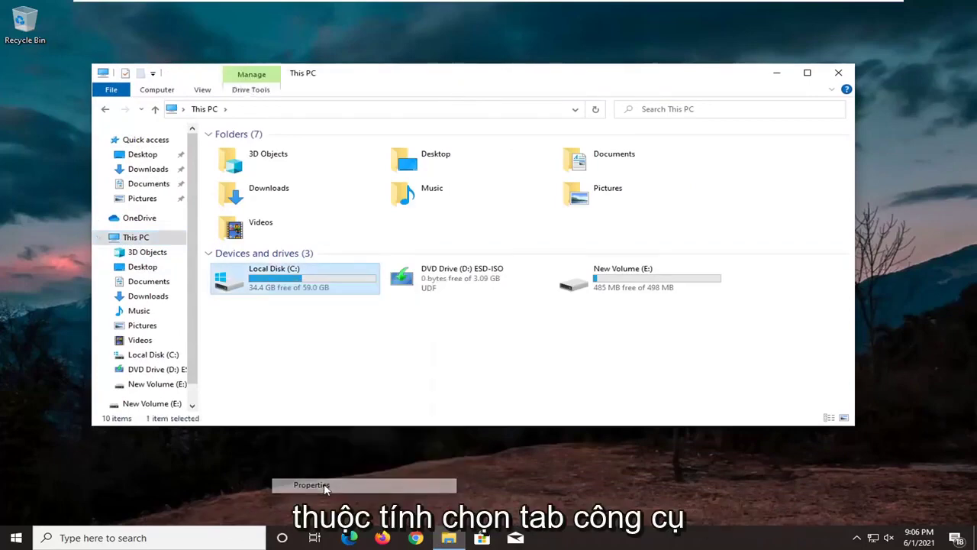
{"action": "left_click_drag", "start_coordinate": [382, 222], "coordinate": [439, 107]}
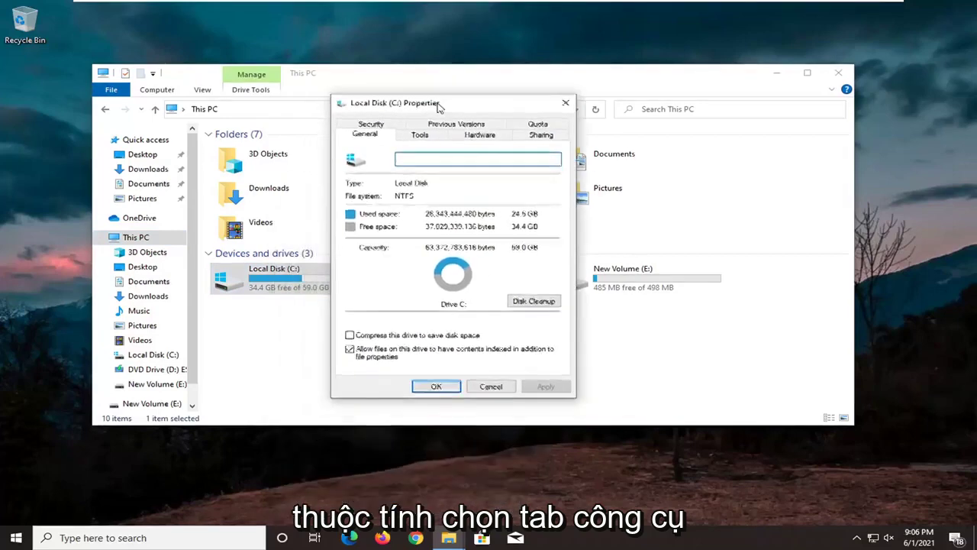
{"action": "left_click", "coordinate": [420, 135]}
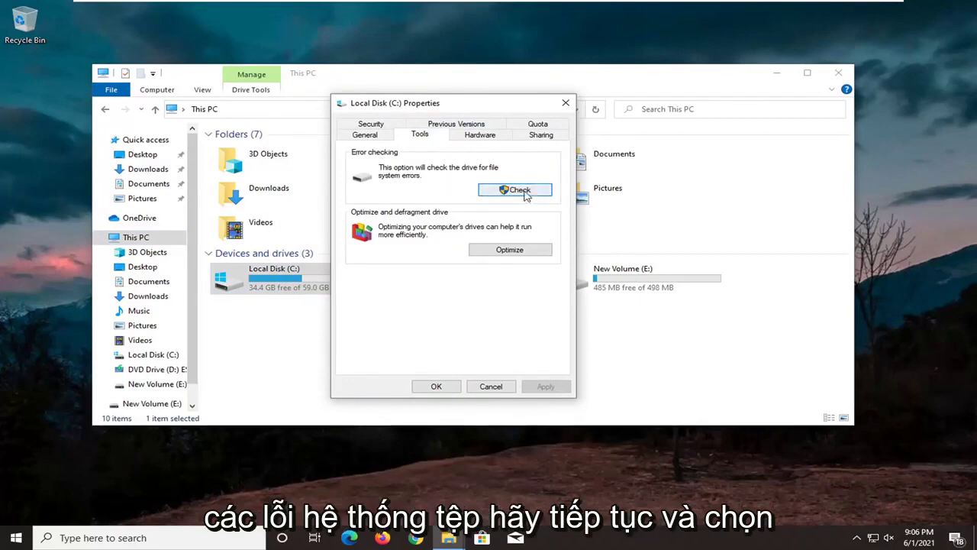
Run Check > Scan drive on Local Disk (C:) and close the no-errors result
{"action": "left_click", "coordinate": [486, 189]}
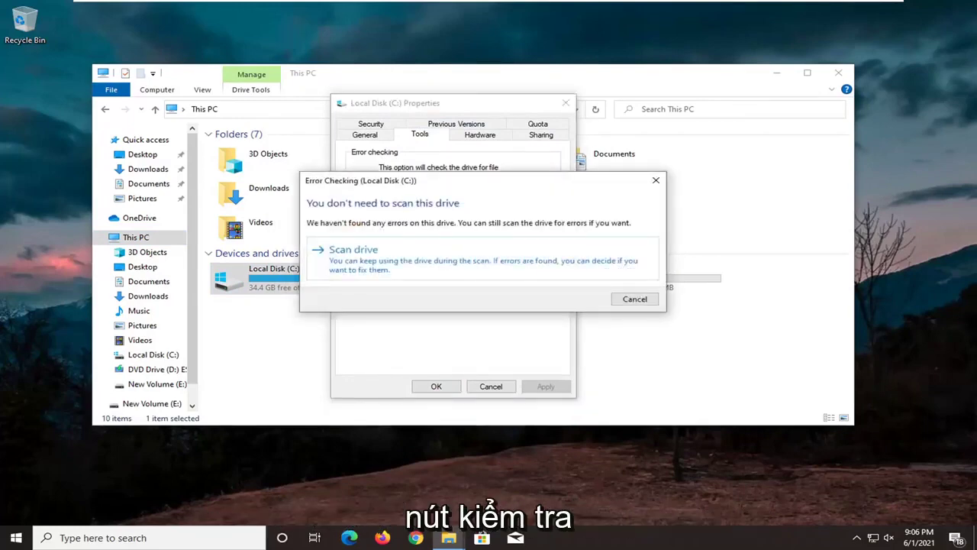
{"action": "left_click", "coordinate": [399, 261]}
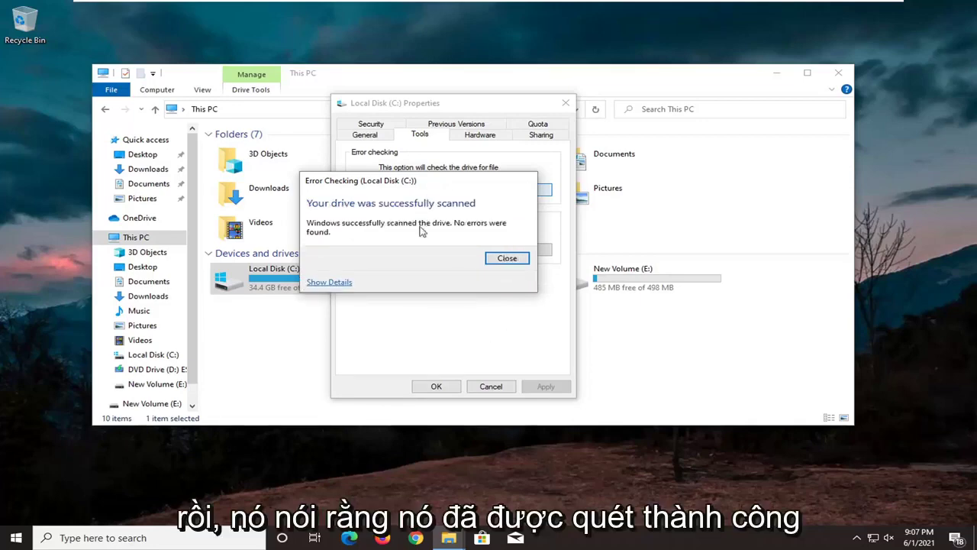
{"action": "left_click", "coordinate": [506, 258]}
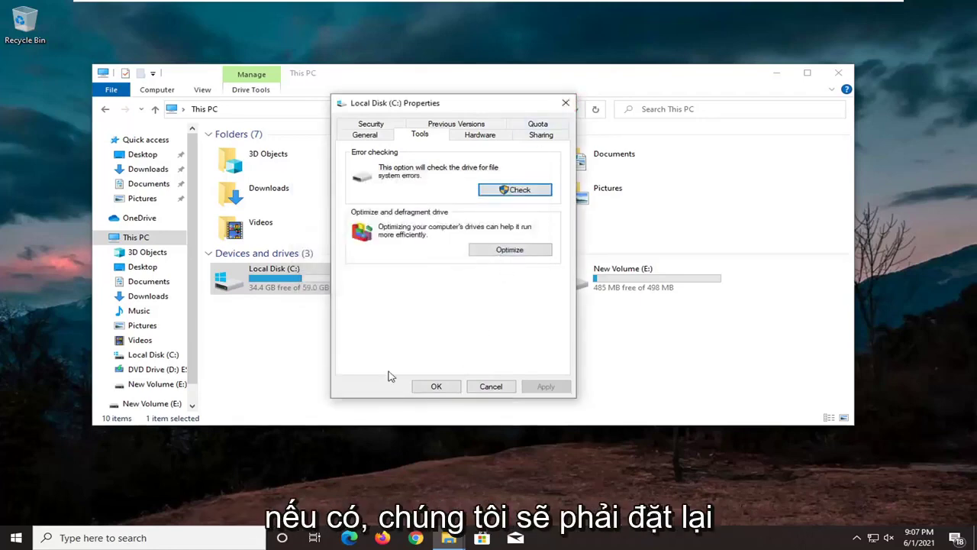
Close the drive properties and File Explorer, then open Device Manager by searching 'device manager'
{"action": "left_click", "coordinate": [438, 389]}
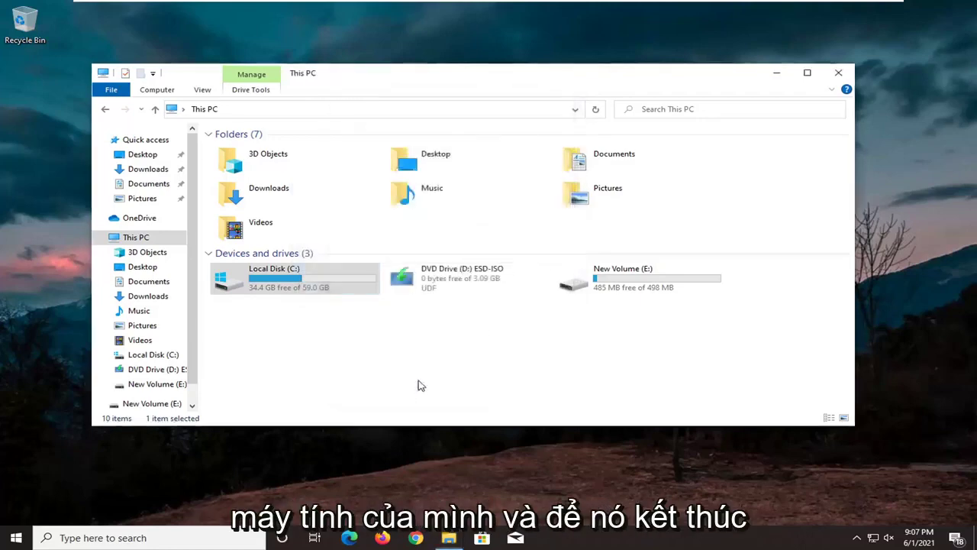
{"action": "left_click", "coordinate": [843, 76]}
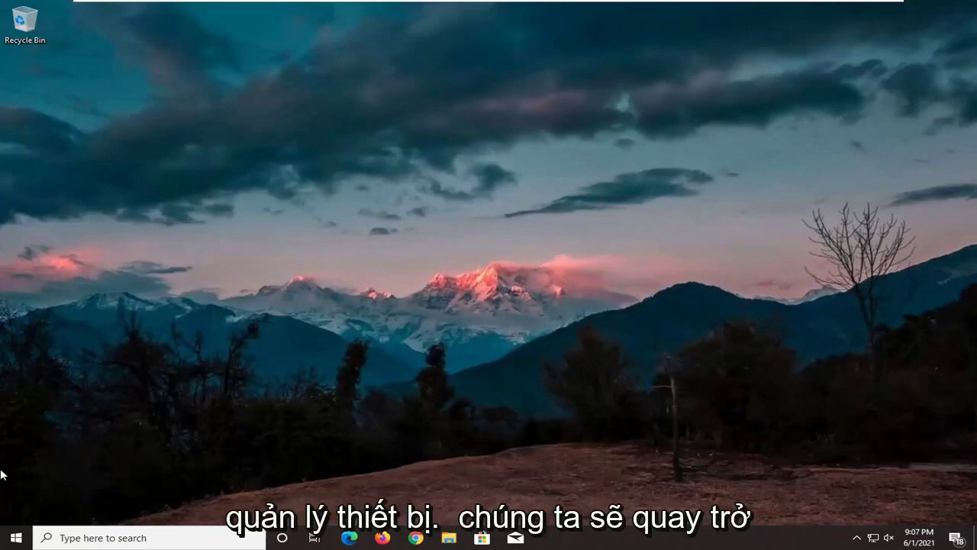
{"action": "left_click", "coordinate": [15, 537]}
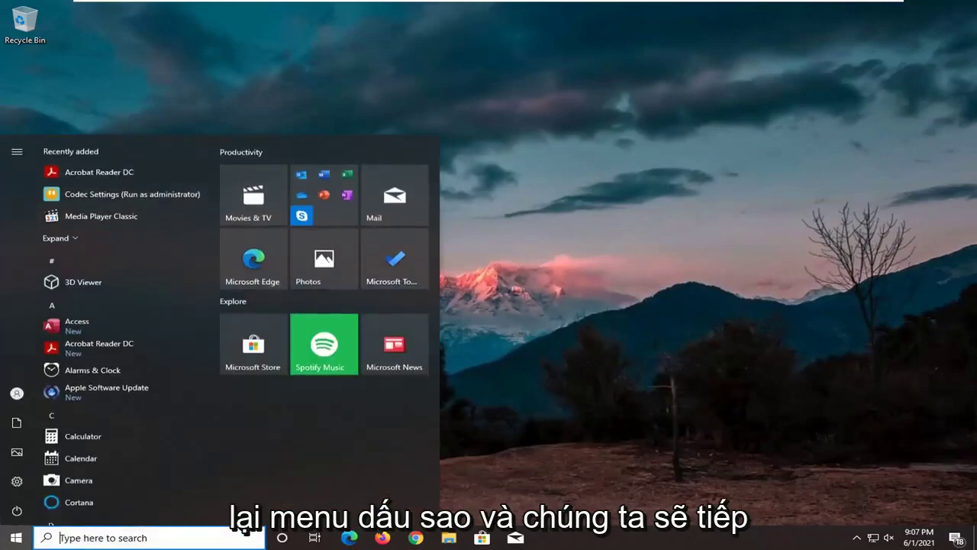
{"action": "type", "text": "device m"}
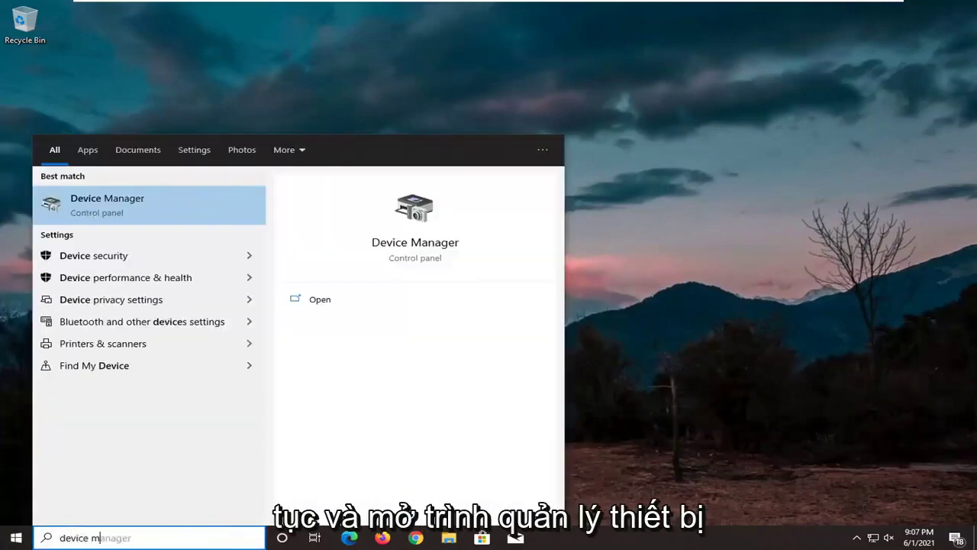
{"action": "type", "text": "anager"}
{"action": "key", "text": "Return"}
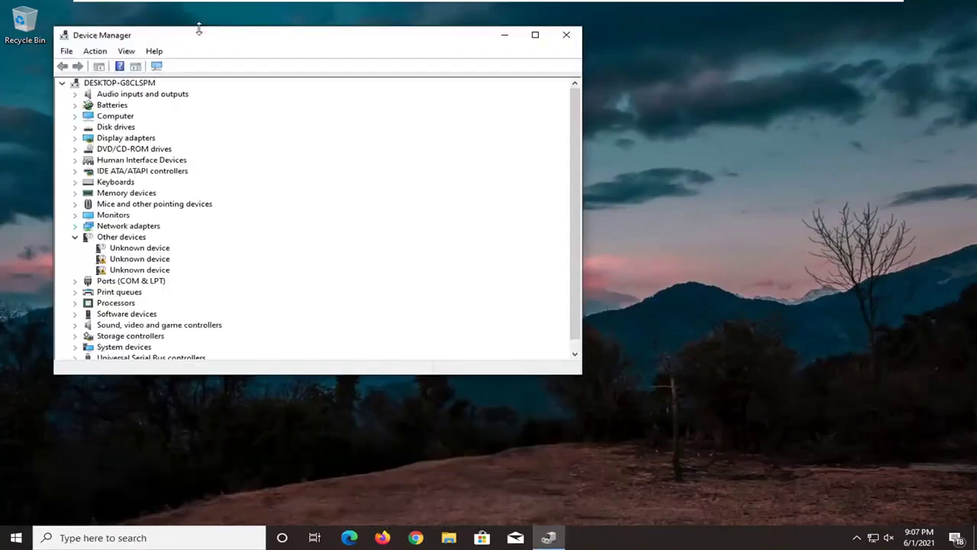
{"action": "left_click_drag", "start_coordinate": [198, 29], "coordinate": [301, 37]}
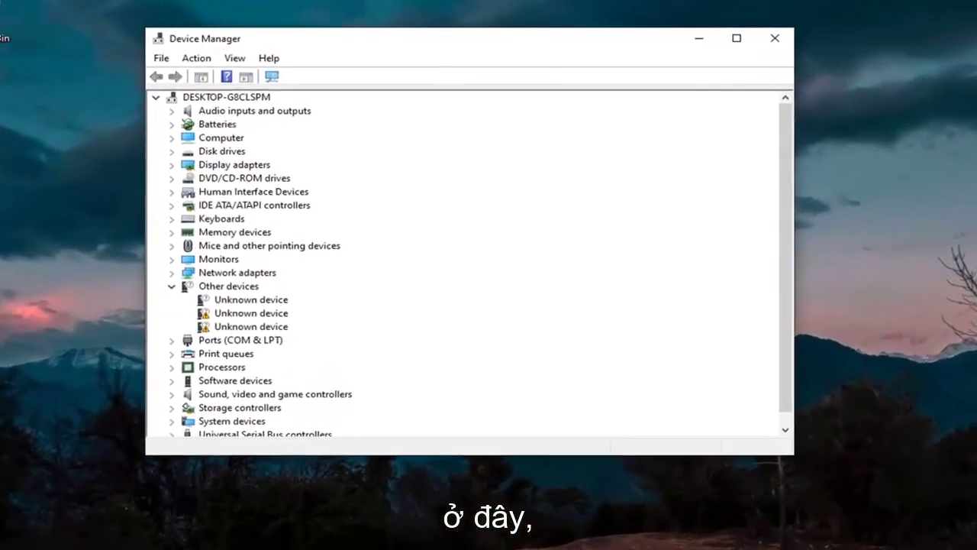
Expand Display adapters and show the VMware SVGA 3D adapter's Driver properties
{"action": "double_click", "coordinate": [233, 166]}
{"action": "right_click", "coordinate": [222, 181]}
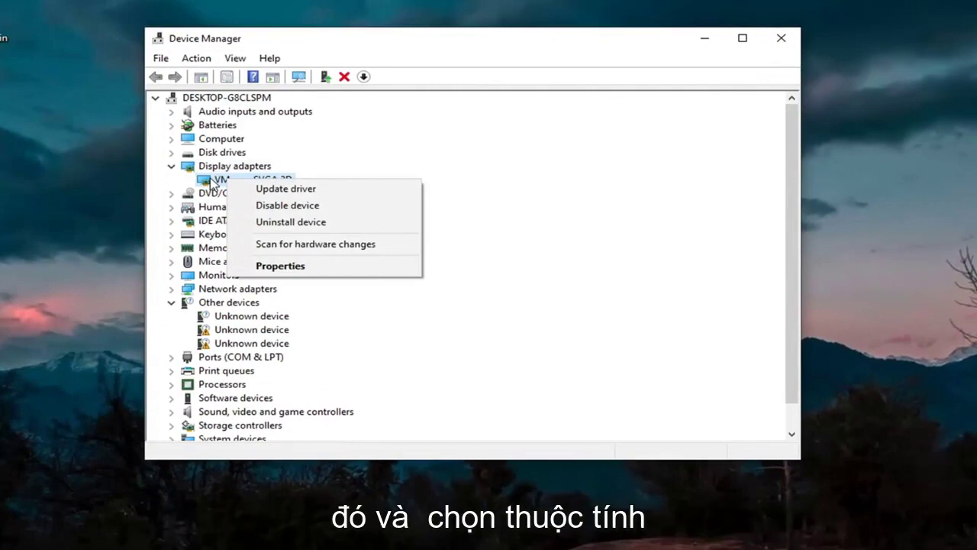
{"action": "left_click", "coordinate": [268, 266]}
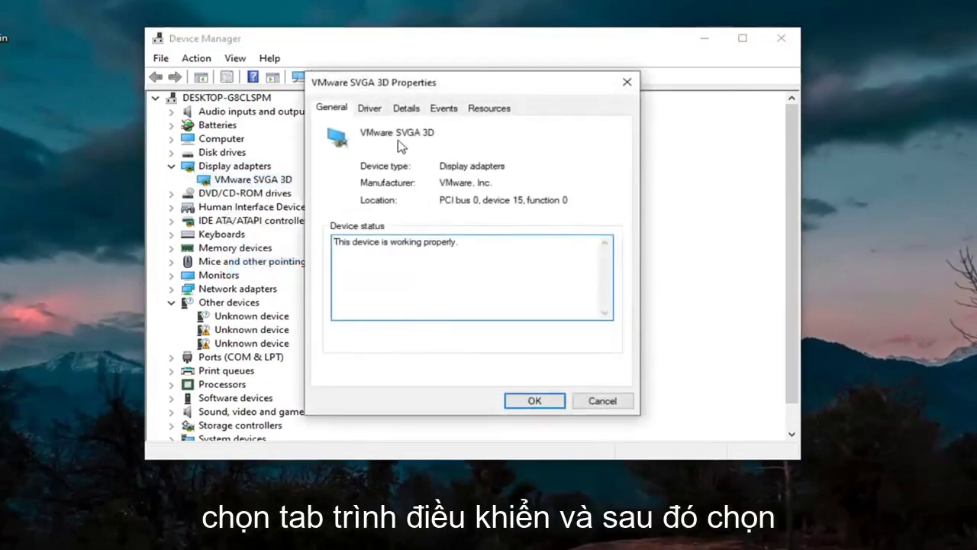
{"action": "left_click", "coordinate": [369, 108]}
Reinstall the VMware SVGA 3D driver from the computer's driver list and close the dialogs
{"action": "left_click", "coordinate": [357, 280]}
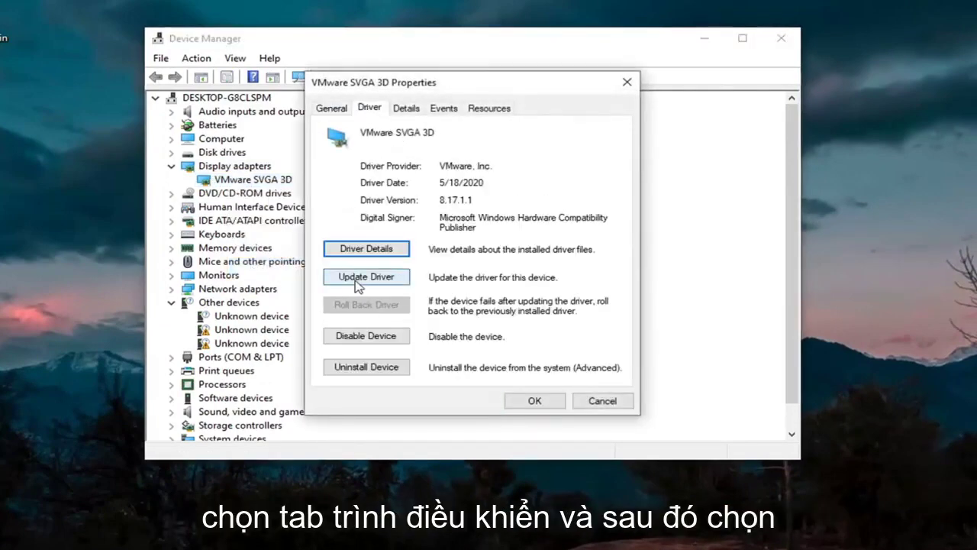
{"action": "left_click", "coordinate": [412, 279]}
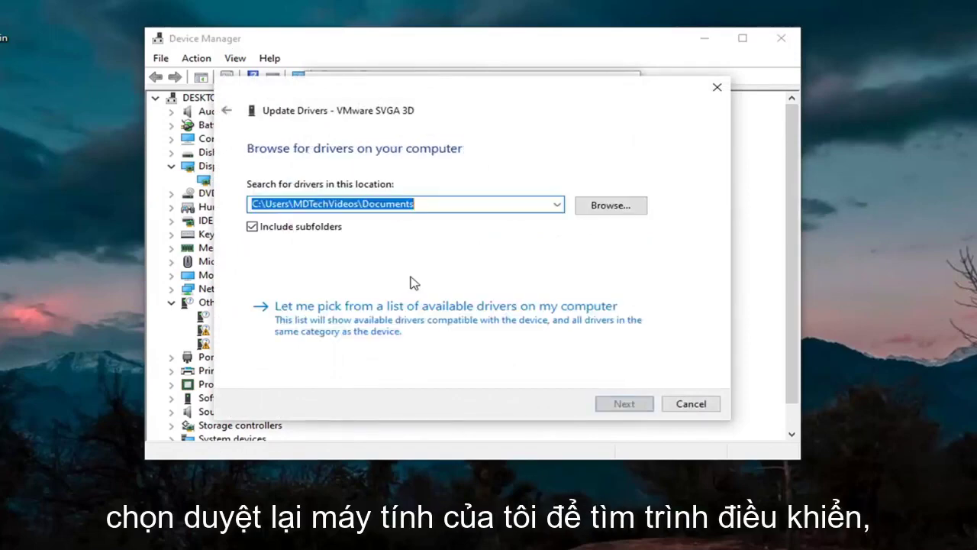
{"action": "left_click", "coordinate": [388, 333]}
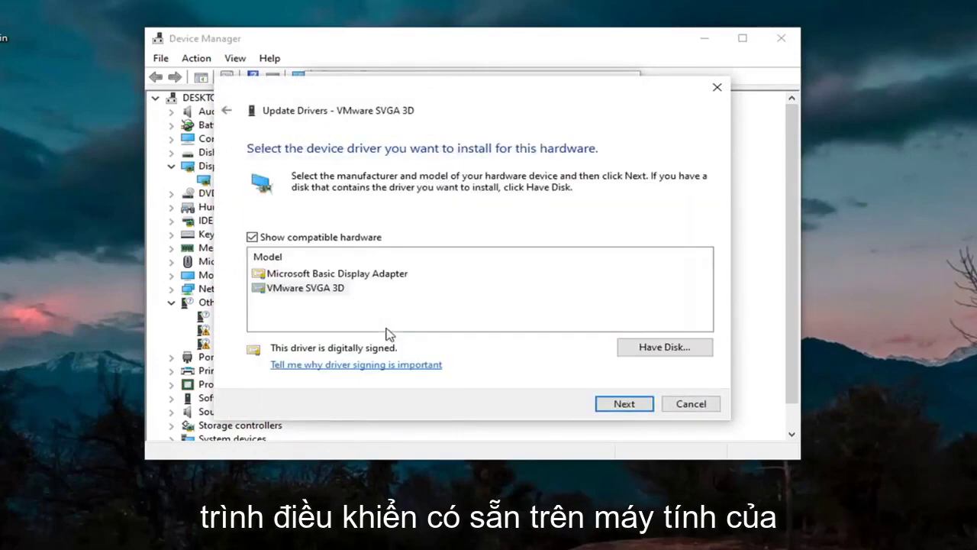
{"action": "left_click", "coordinate": [298, 293]}
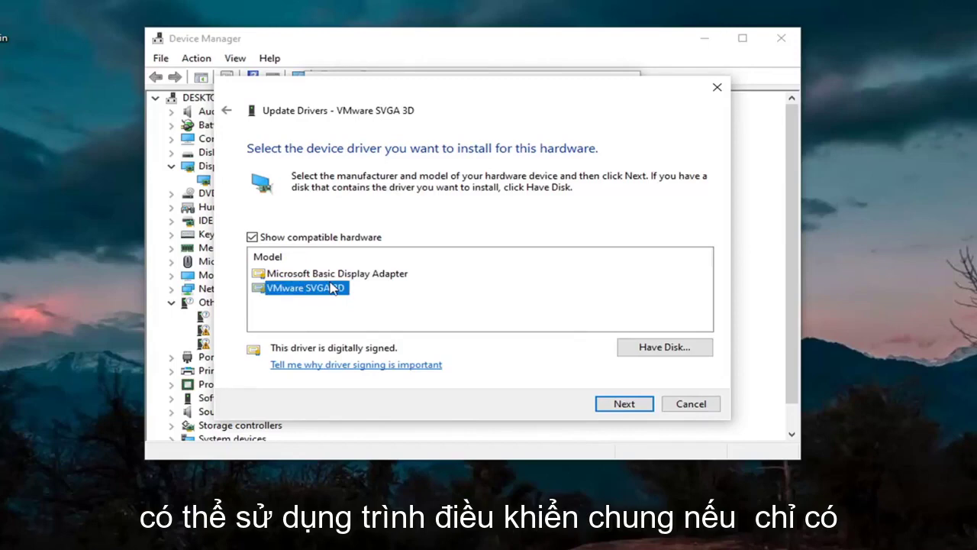
{"action": "left_click", "coordinate": [609, 404]}
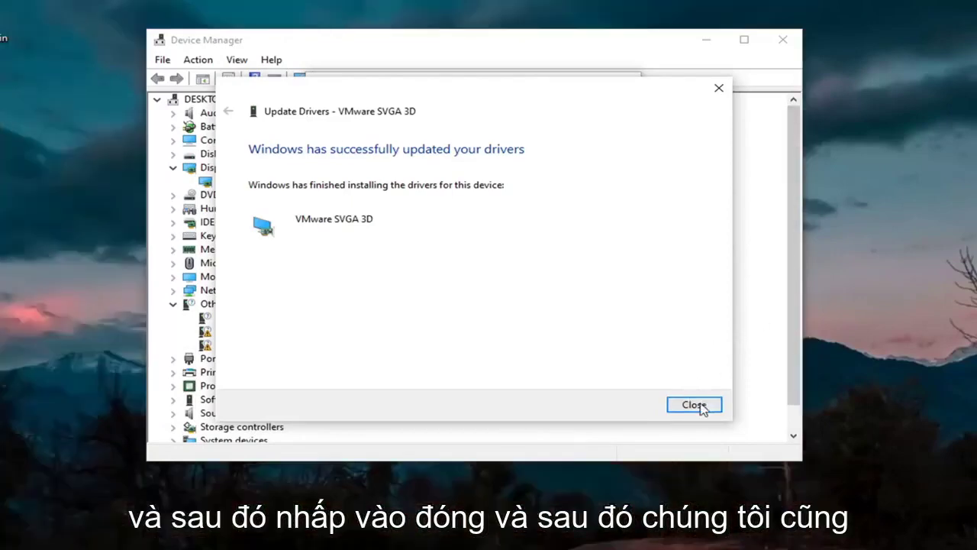
{"action": "left_click", "coordinate": [699, 406]}
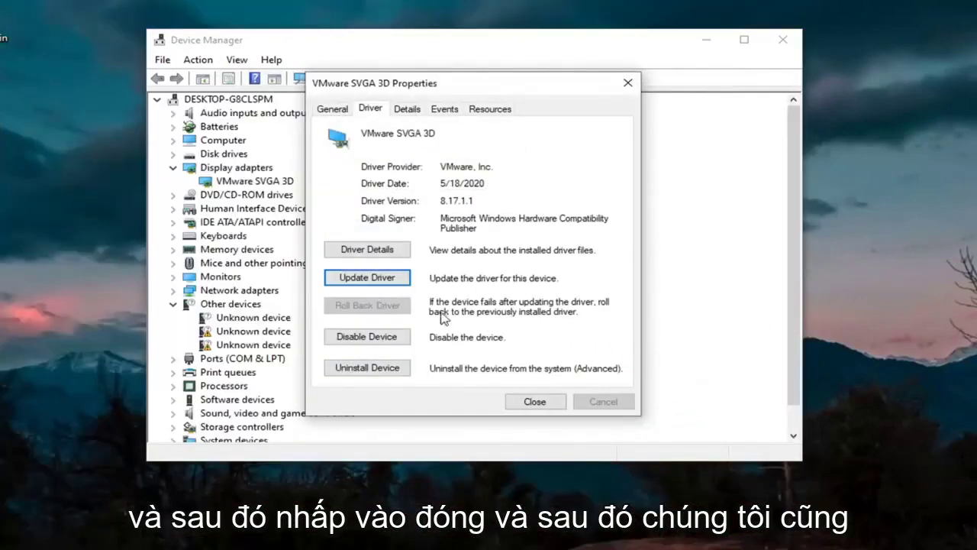
{"action": "left_click", "coordinate": [535, 401]}
Expand Universal Serial Bus controllers and inspect the Enhanced and Universal PCI host controllers' properties
{"action": "scroll", "coordinate": [291, 352], "scroll_direction": "down", "scroll_amount": 1}
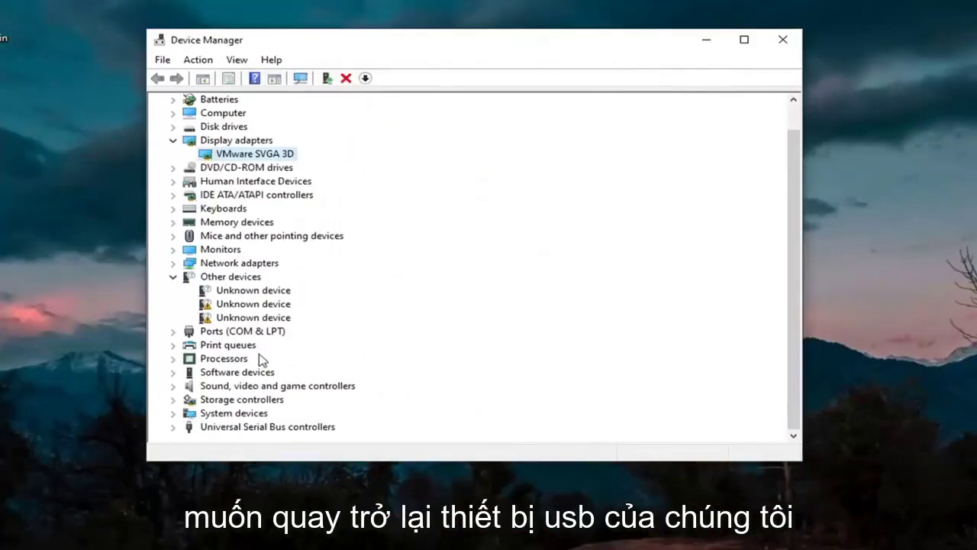
{"action": "left_click", "coordinate": [172, 427]}
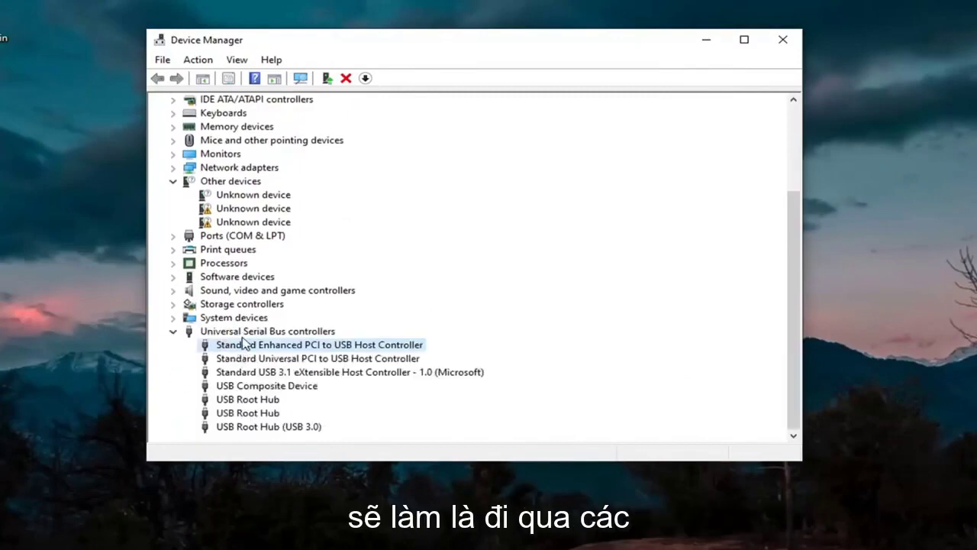
{"action": "double_click", "coordinate": [243, 348]}
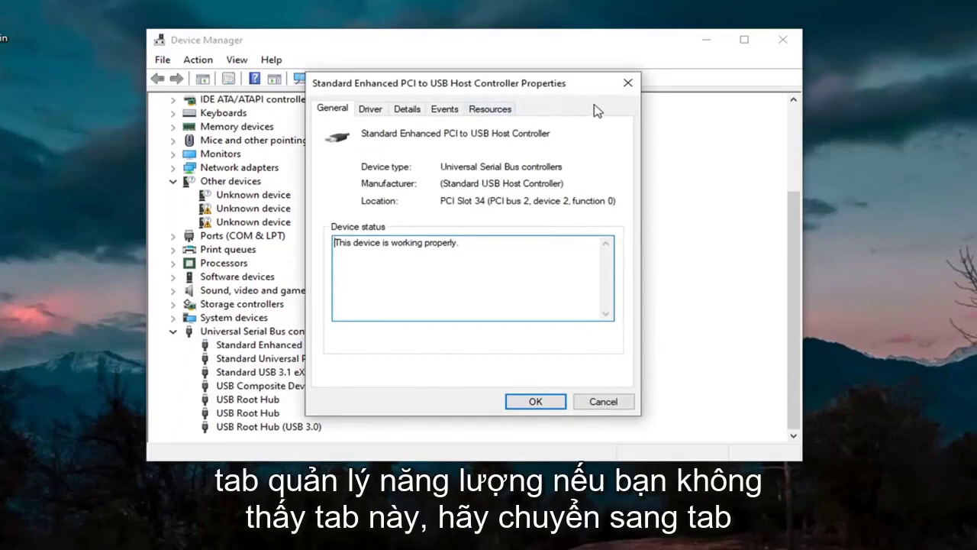
{"action": "left_click", "coordinate": [627, 83]}
{"action": "left_click", "coordinate": [255, 357]}
{"action": "double_click", "coordinate": [255, 357]}
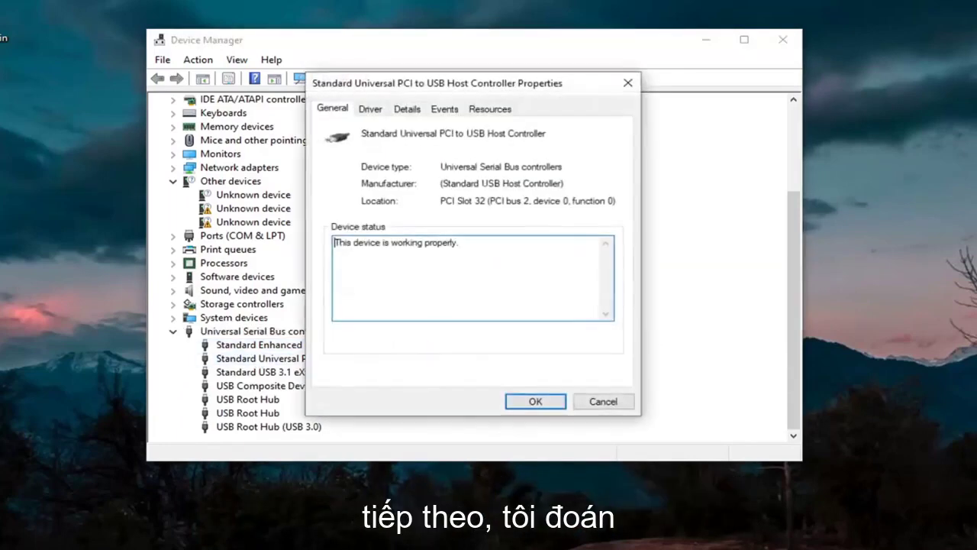
{"action": "left_click", "coordinate": [629, 82]}
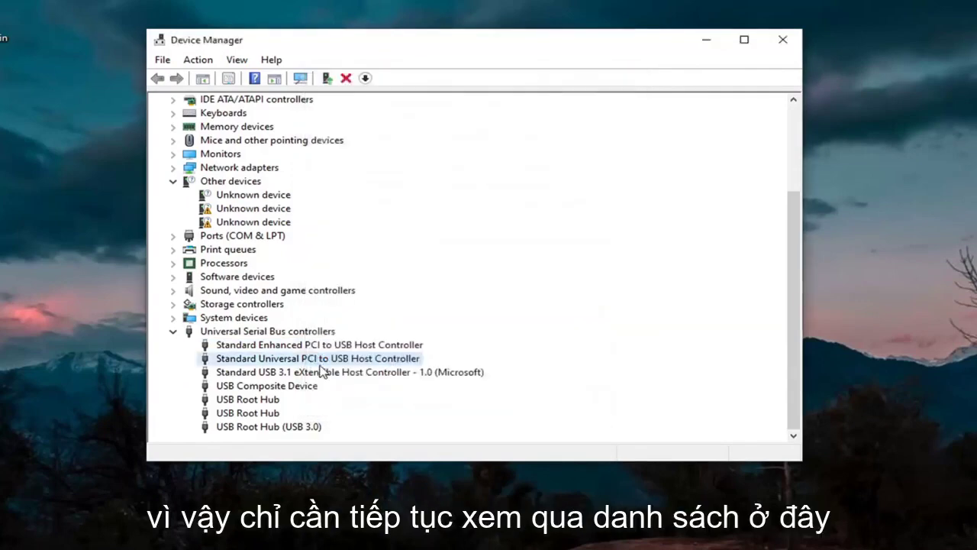
{"action": "double_click", "coordinate": [321, 360]}
{"action": "left_click", "coordinate": [627, 83]}
Stop the computer turning off the USB 3.1 eXtensible Host Controller to save power
{"action": "double_click", "coordinate": [395, 374]}
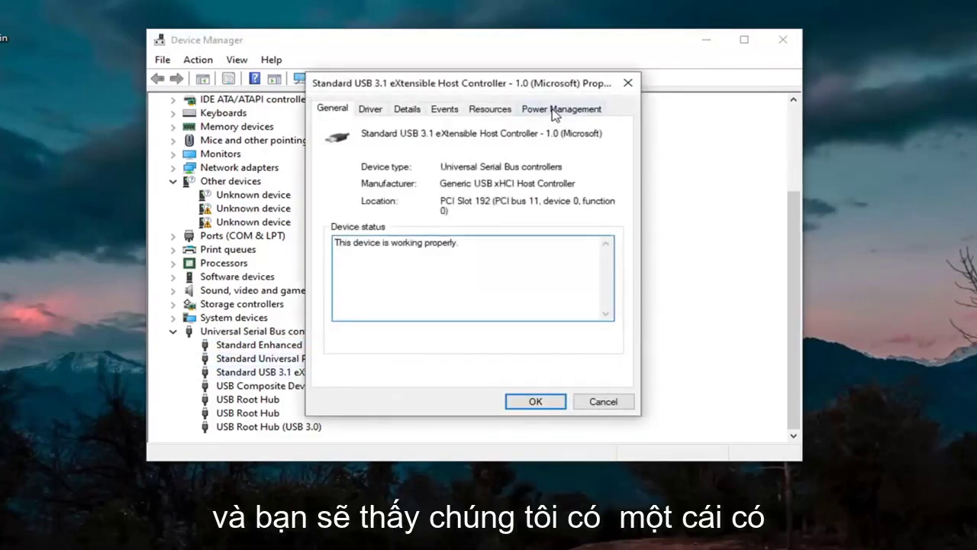
{"action": "left_click", "coordinate": [552, 113]}
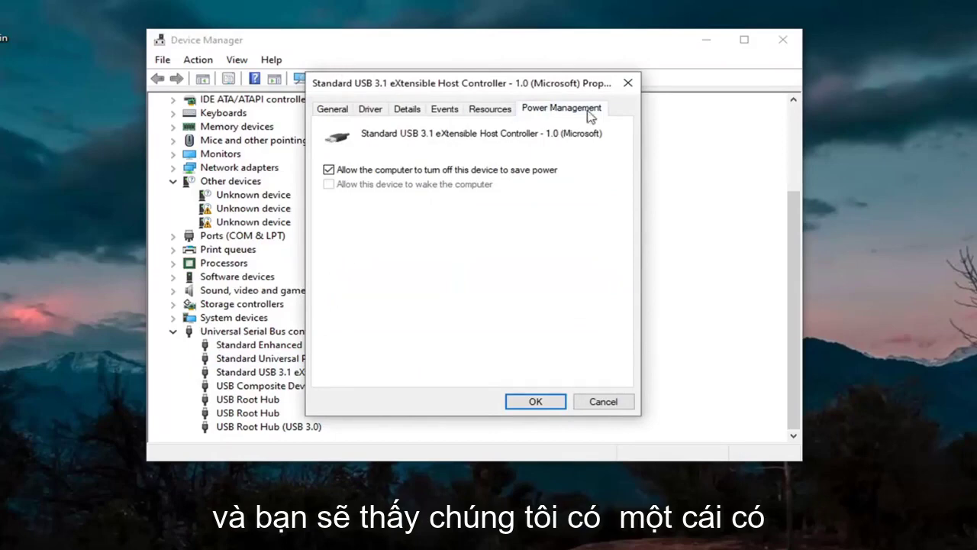
{"action": "left_click", "coordinate": [330, 171]}
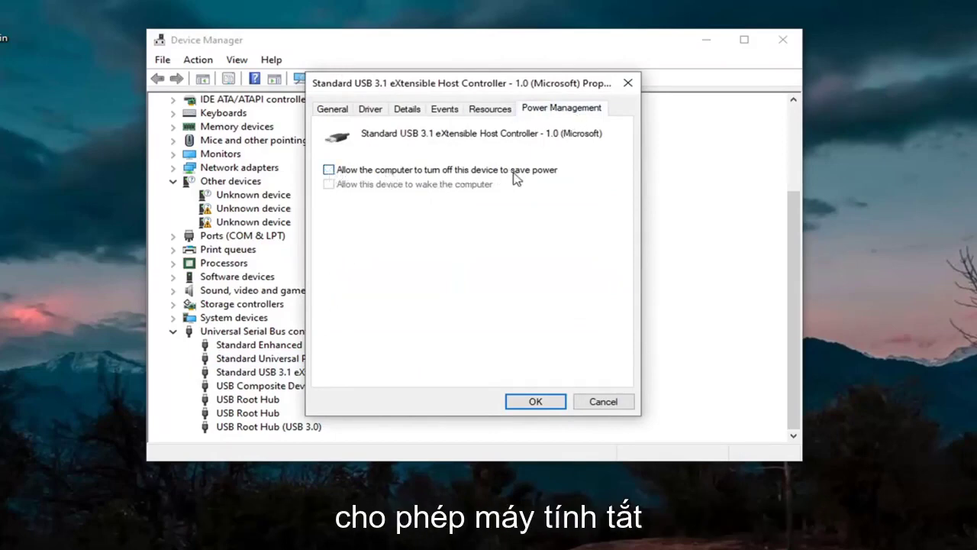
{"action": "left_click", "coordinate": [543, 408]}
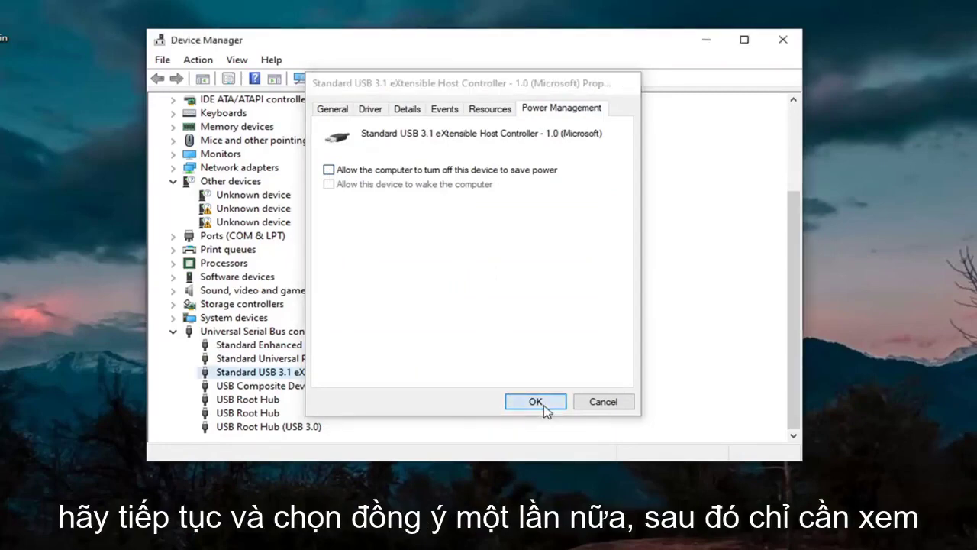
Clear 'Allow the computer to turn off this device' on both USB Root Hubs
{"action": "double_click", "coordinate": [302, 390]}
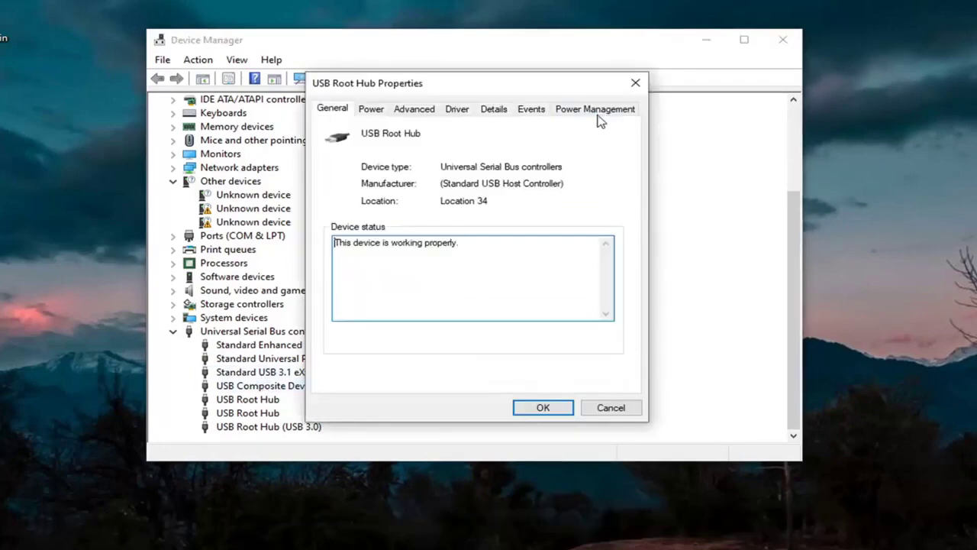
{"action": "left_click", "coordinate": [595, 111]}
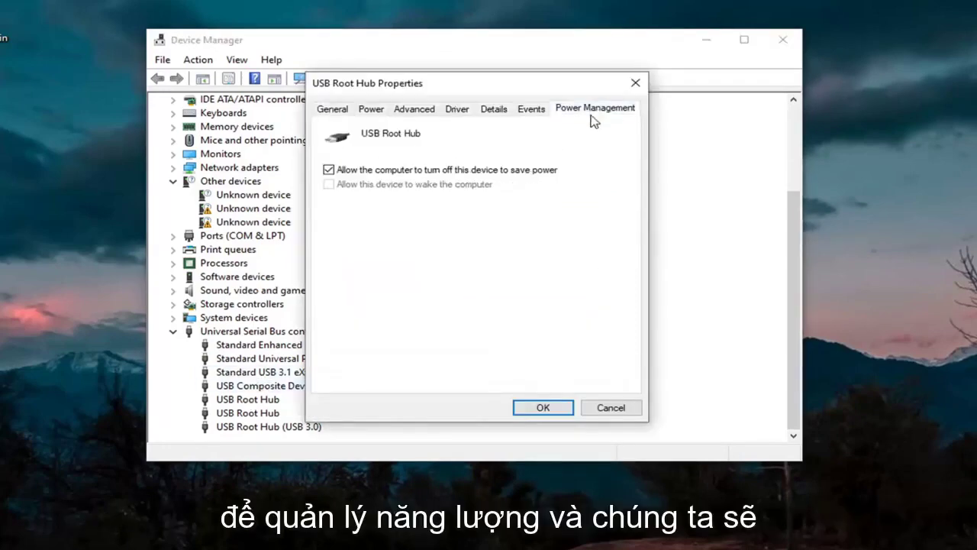
{"action": "left_click", "coordinate": [329, 169]}
{"action": "left_click", "coordinate": [542, 408]}
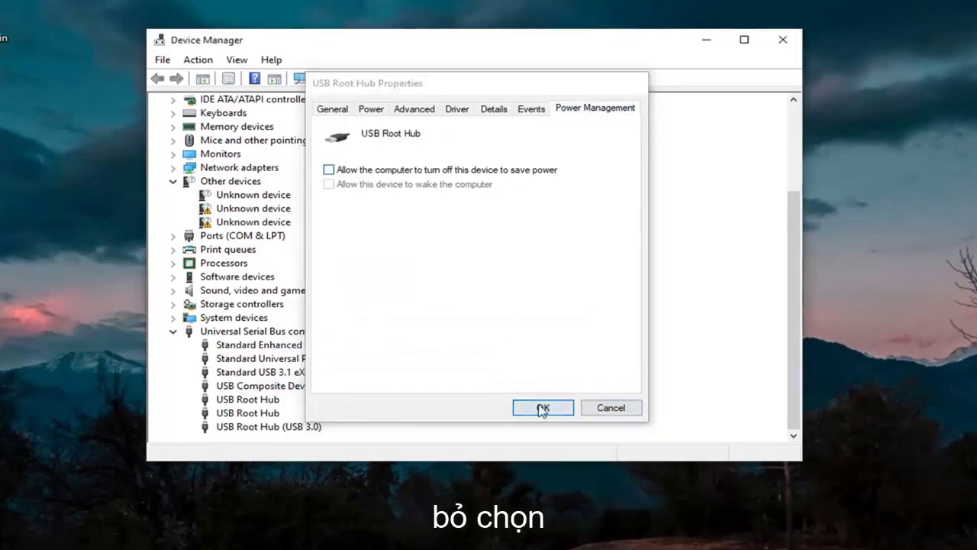
{"action": "double_click", "coordinate": [248, 413]}
{"action": "left_click", "coordinate": [596, 108]}
{"action": "left_click", "coordinate": [329, 169]}
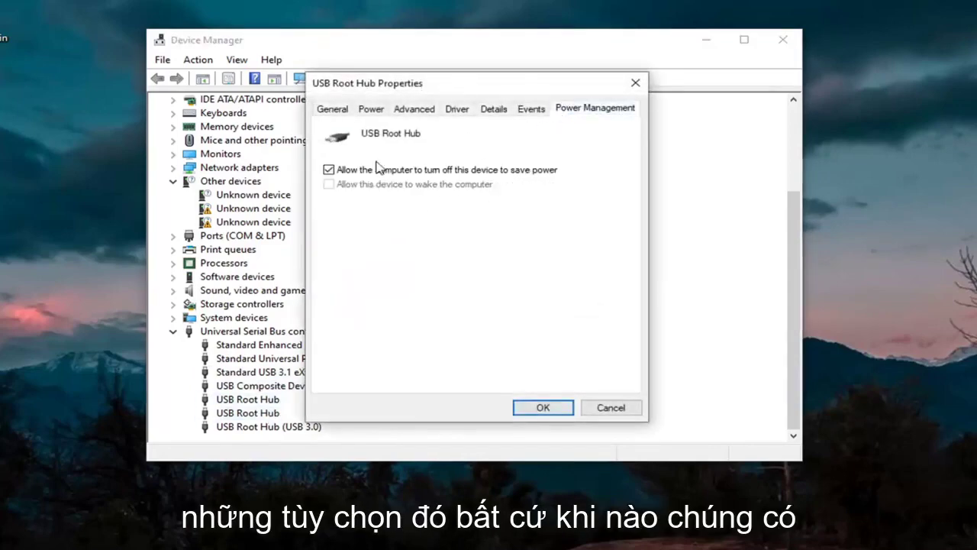
{"action": "left_click", "coordinate": [543, 408]}
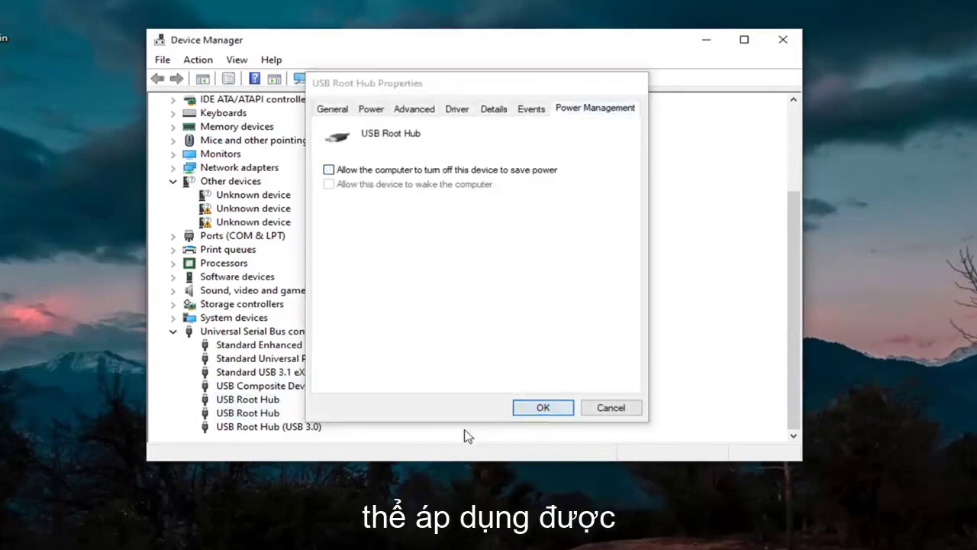
Confirm USB Root Hub (USB 3.0)'s power management setting, then close Device Manager
{"action": "left_click", "coordinate": [283, 427]}
{"action": "double_click", "coordinate": [284, 430]}
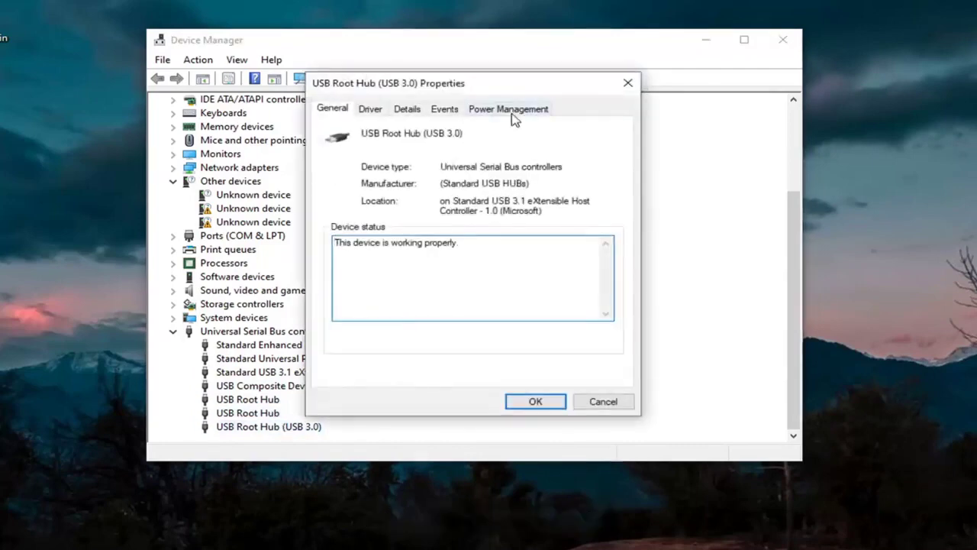
{"action": "left_click", "coordinate": [509, 108]}
{"action": "left_click", "coordinate": [544, 405]}
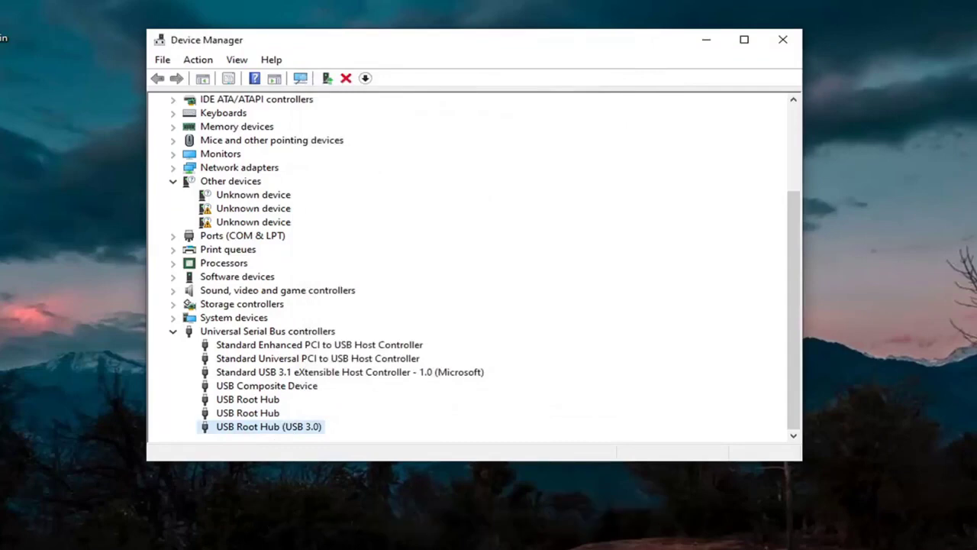
{"action": "left_click", "coordinate": [782, 39]}
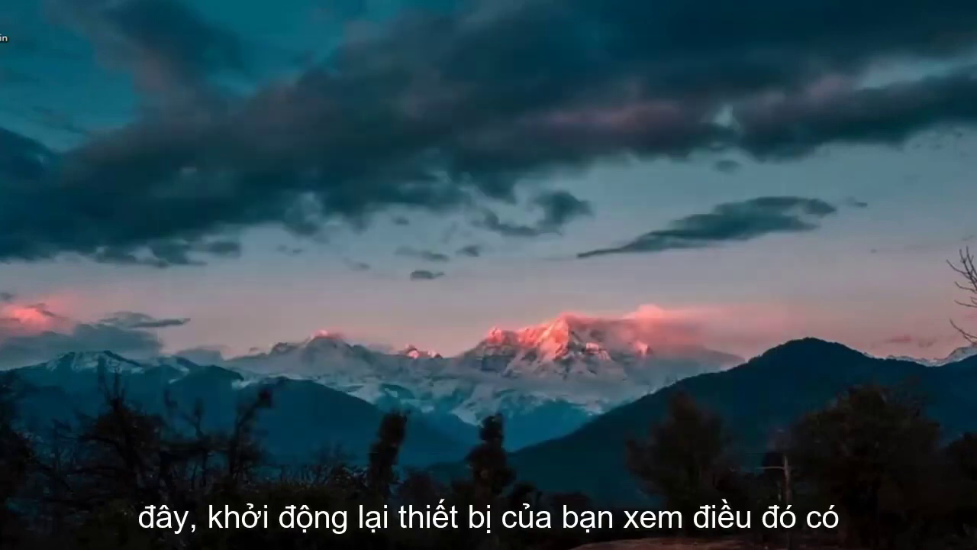